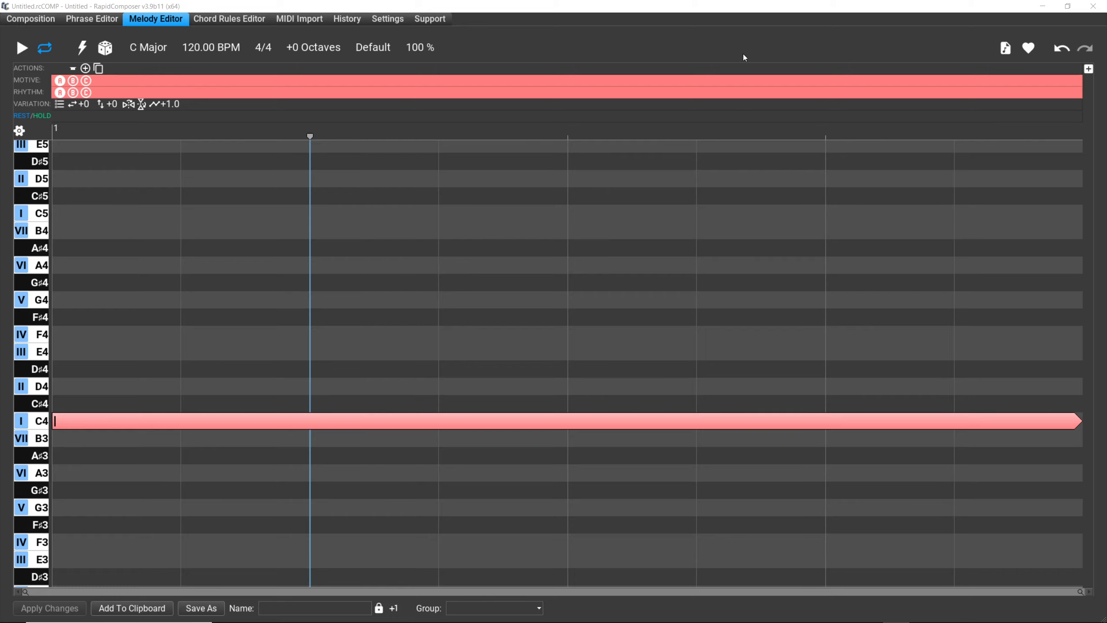
# Hide the note names on the piano keyboard of the melody grid.
pyautogui.moveTo(722, 122); pyautogui.dragTo(642, 131)
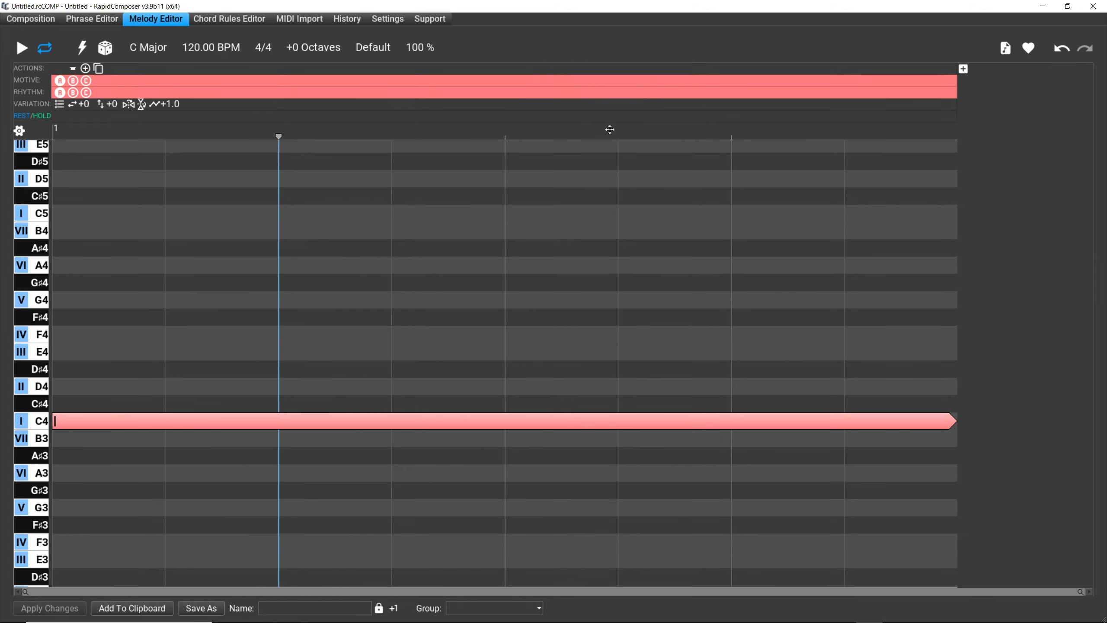
pyautogui.moveTo(610, 125)
pyautogui.mouseDown()
pyautogui.moveTo(610, 144)
pyautogui.moveTo(617, 113)
pyautogui.moveTo(623, 128)
pyautogui.mouseUp()
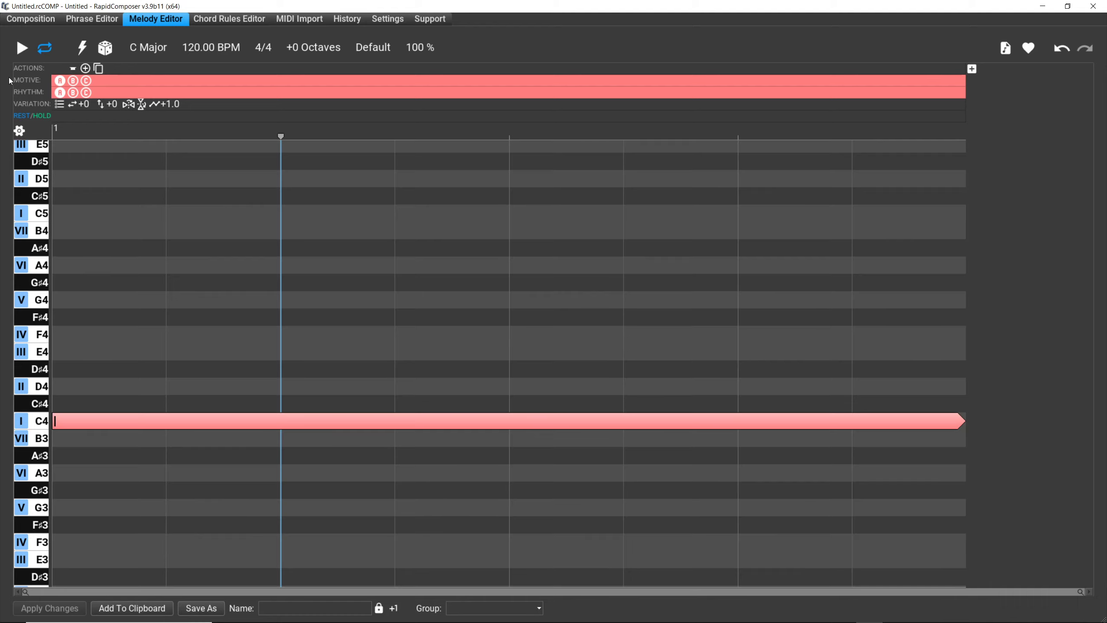
pyautogui.click(18, 131)
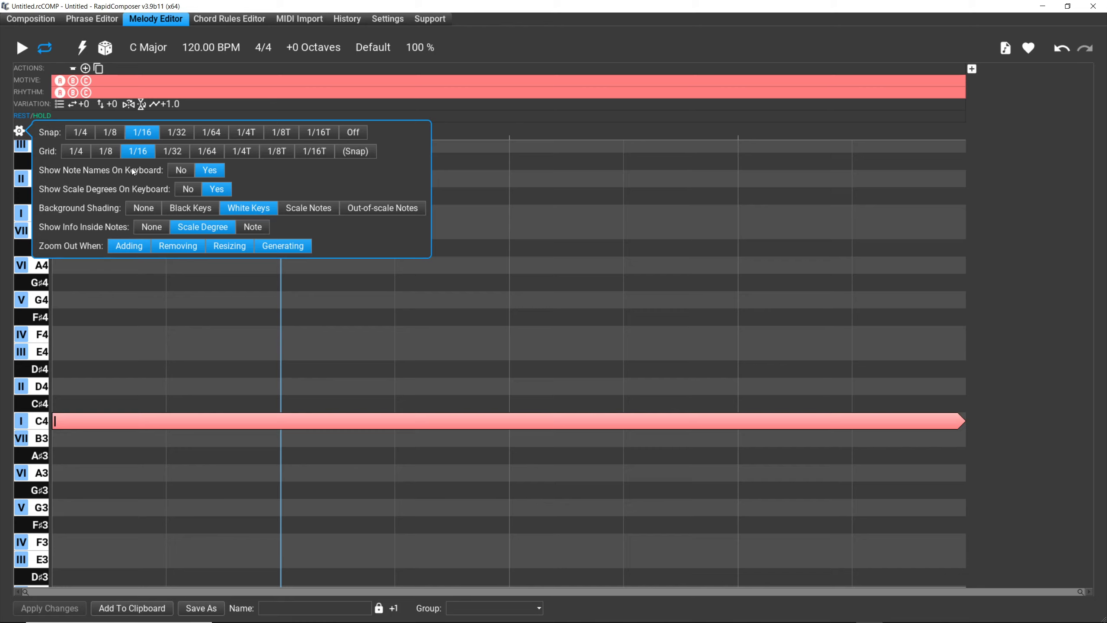
pyautogui.click(181, 170)
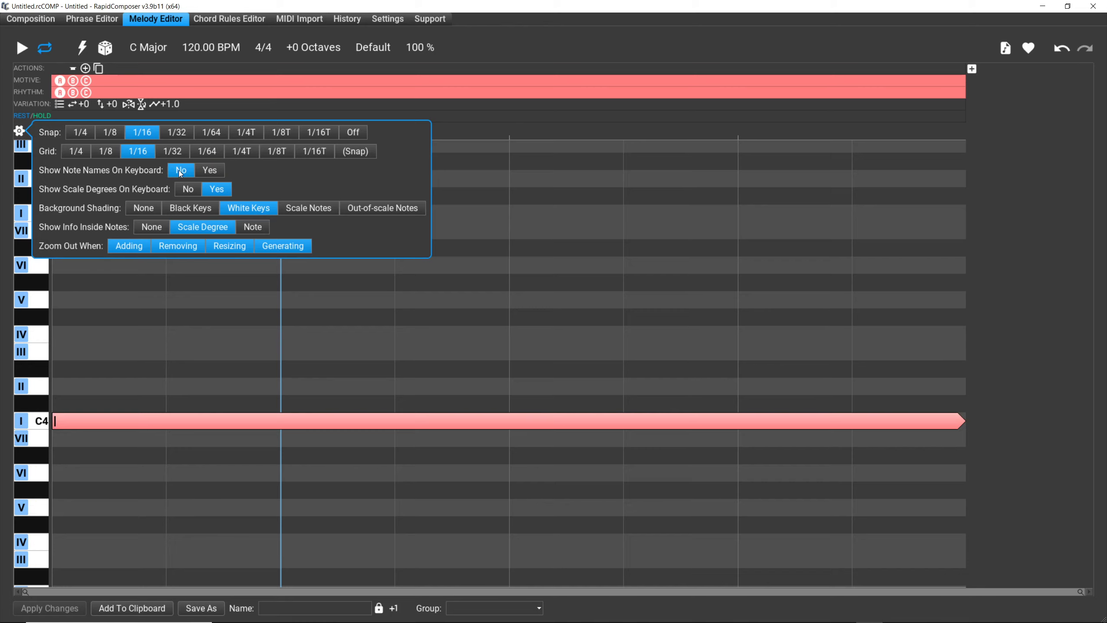
pyautogui.click(477, 57)
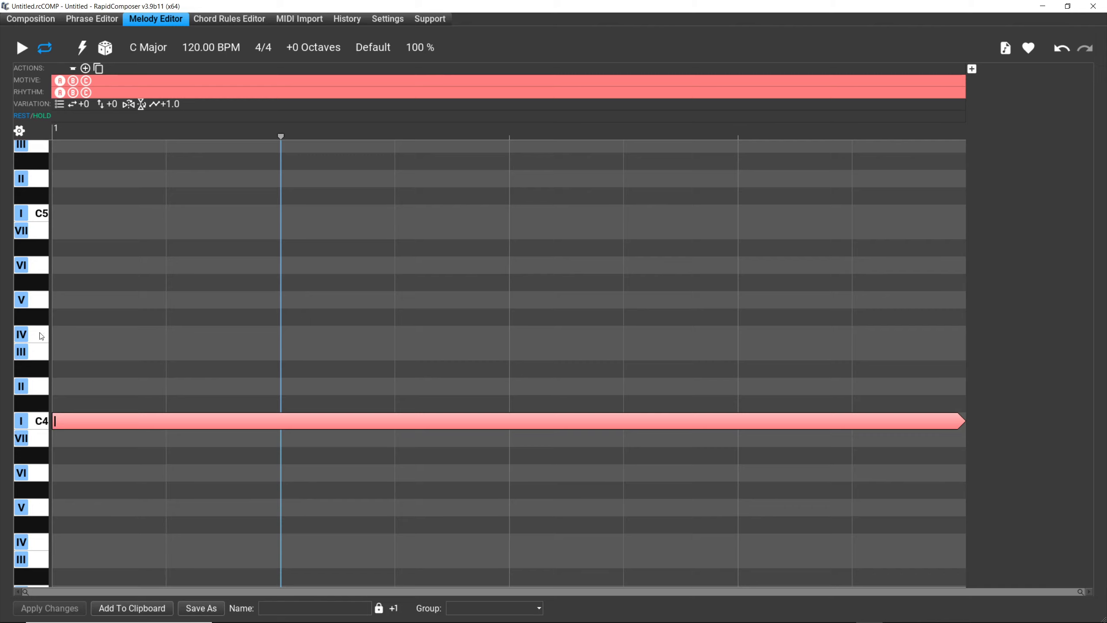
pyautogui.scroll(1, 48, 375)
pyautogui.scroll(-1, 48, 377)
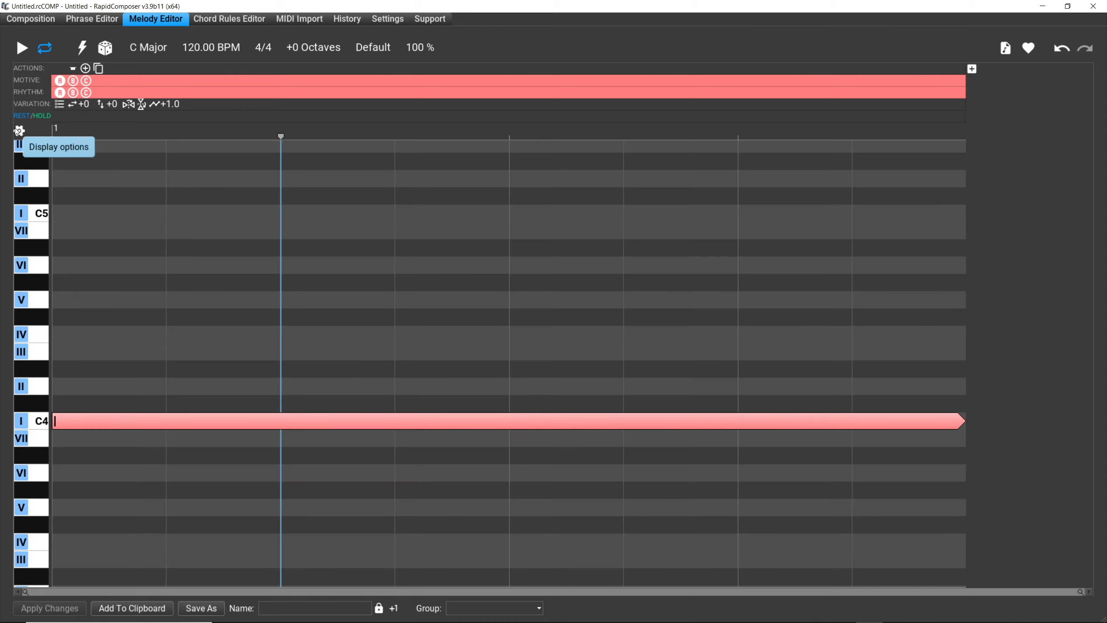
# Restore the note names on the keyboard, and switch its scale degrees off and back on.
pyautogui.click(18, 130)
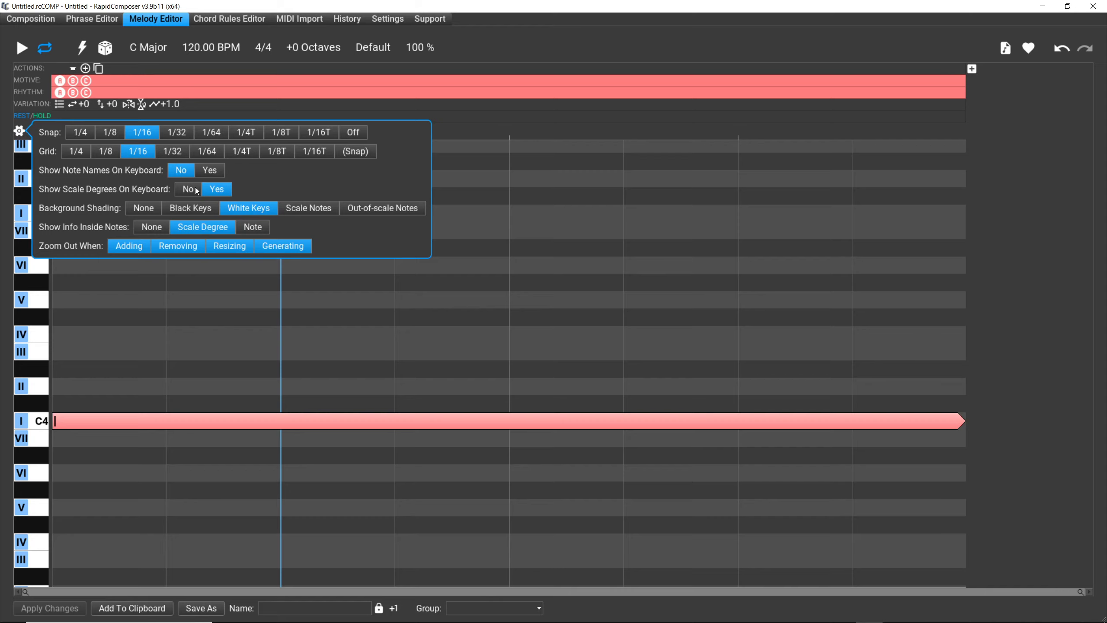
pyautogui.click(216, 169)
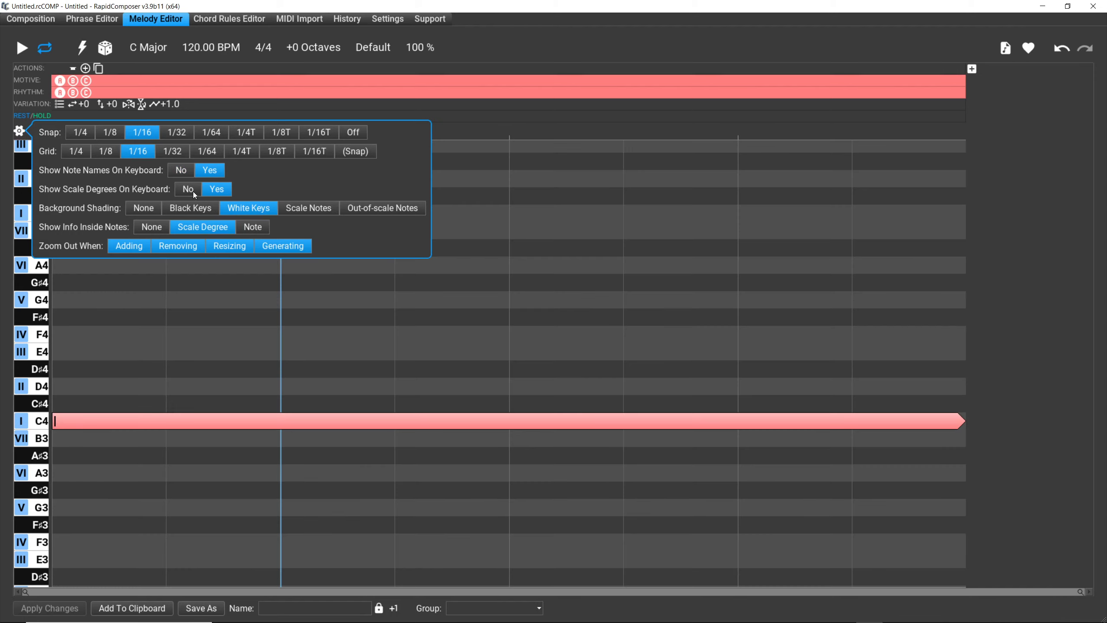
pyautogui.click(193, 192)
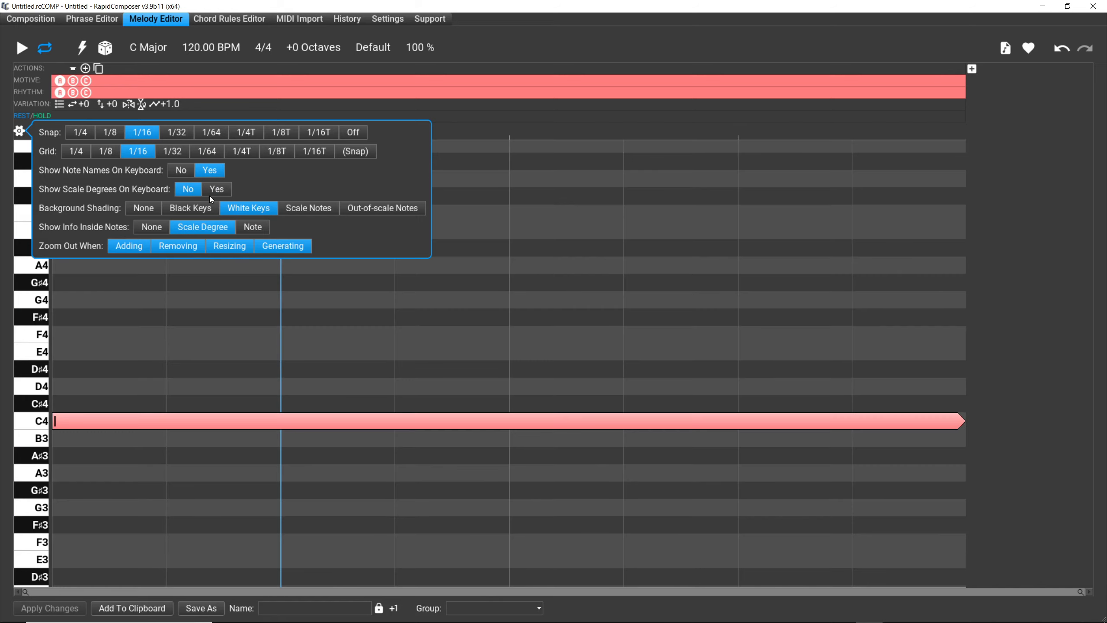
pyautogui.click(215, 195)
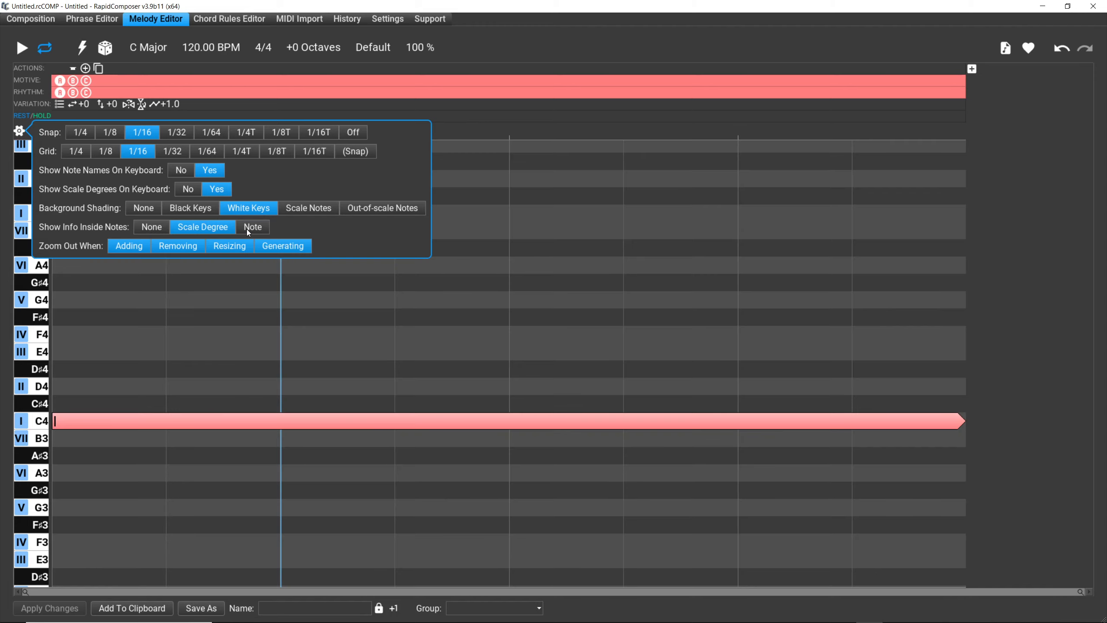
# Try the None and Note options for the info inside notes, returning to Scale Degree.
pyautogui.click(160, 229)
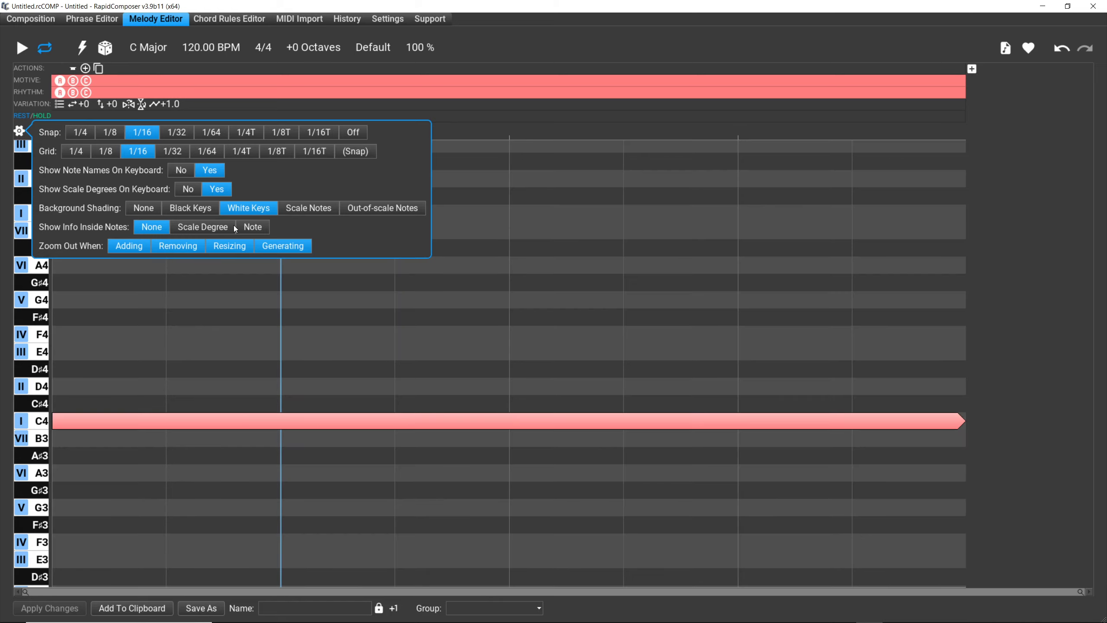
pyautogui.click(218, 226)
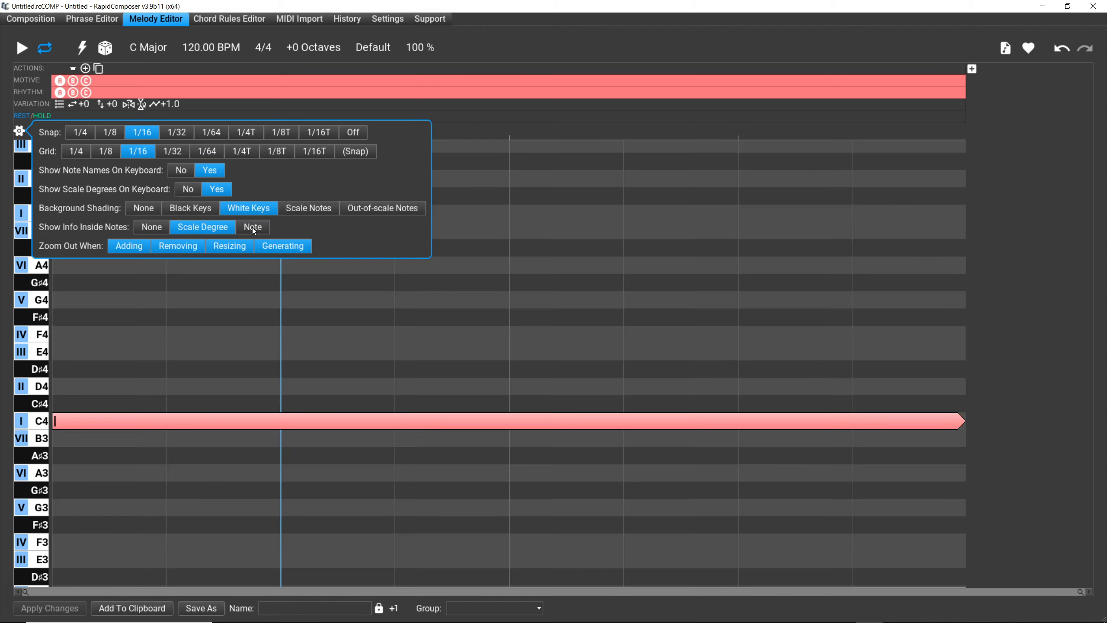
pyautogui.click(252, 227)
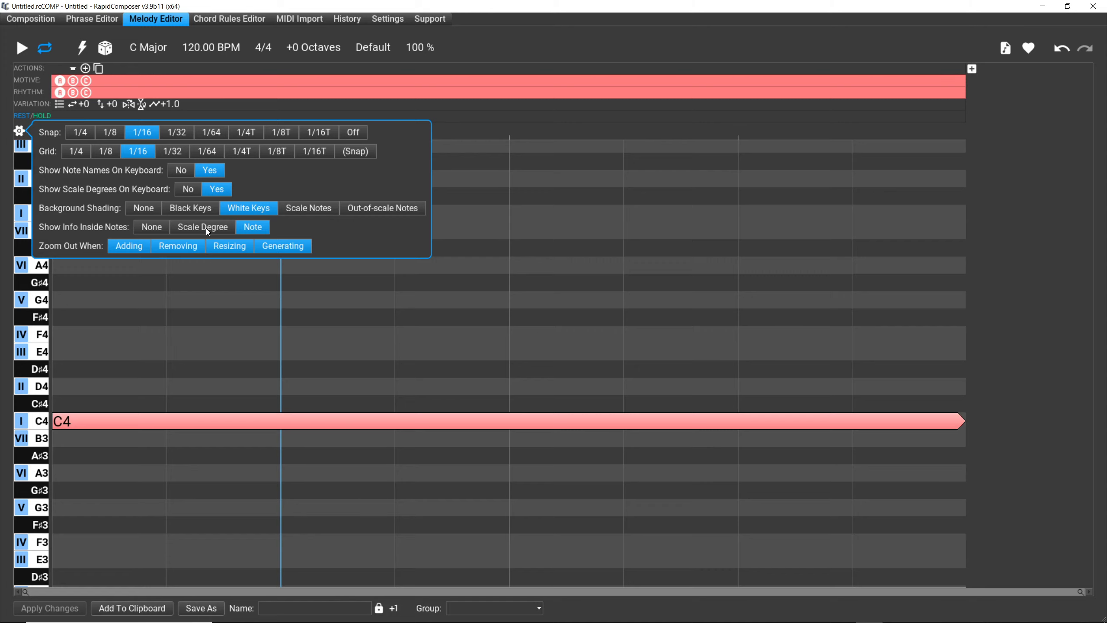
pyautogui.click(206, 229)
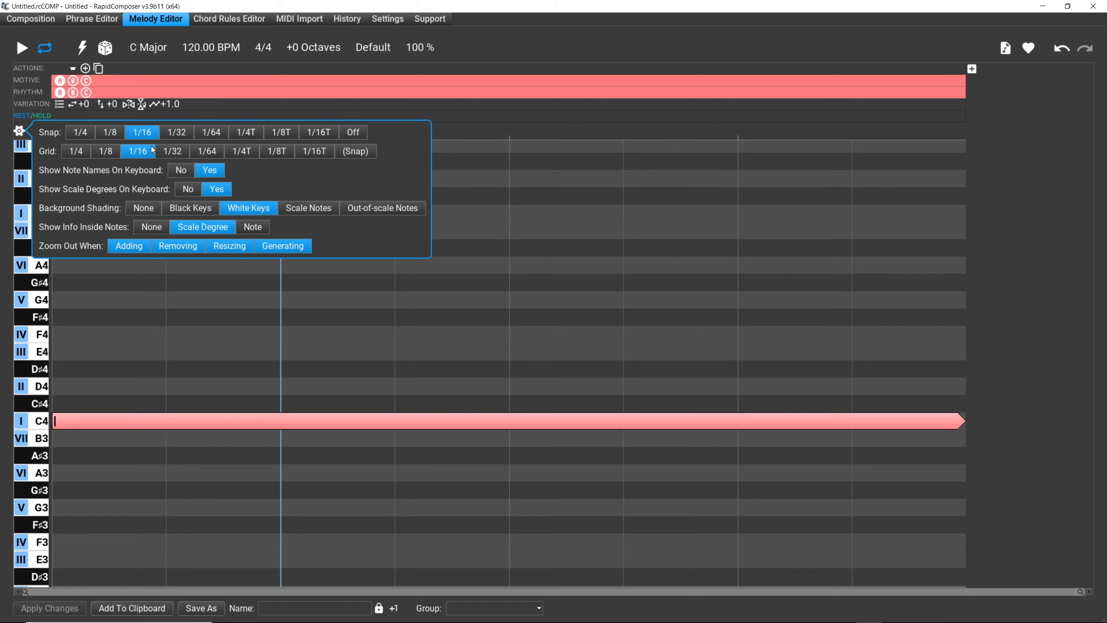
# Set both the snap and the grid resolution of the melody grid to 1/8.
pyautogui.click(82, 151)
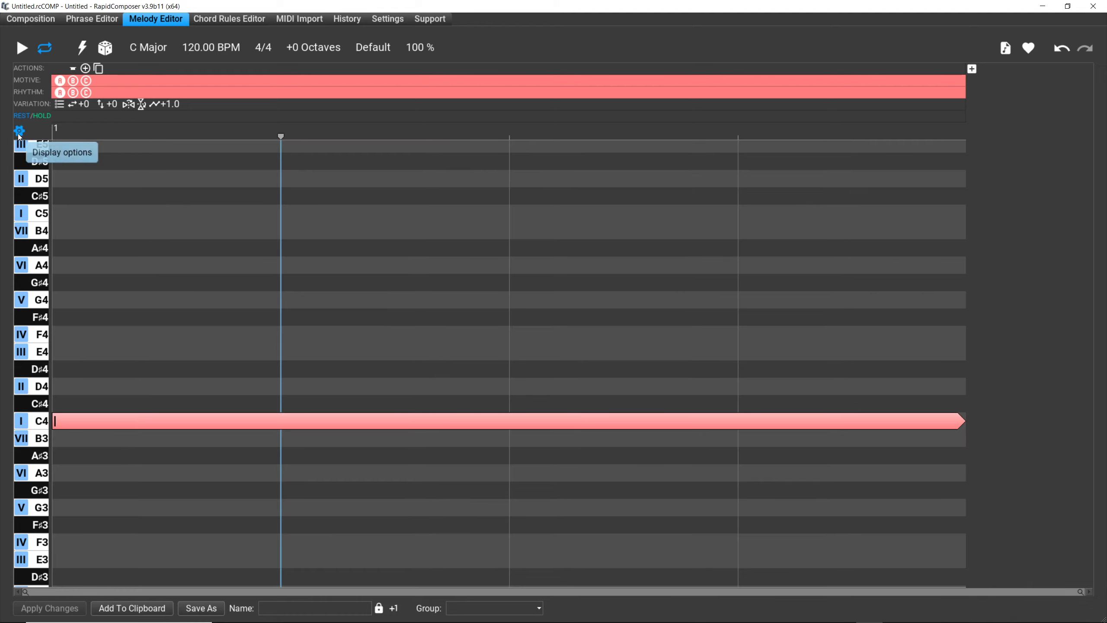
pyautogui.click(21, 133)
pyautogui.click(116, 135)
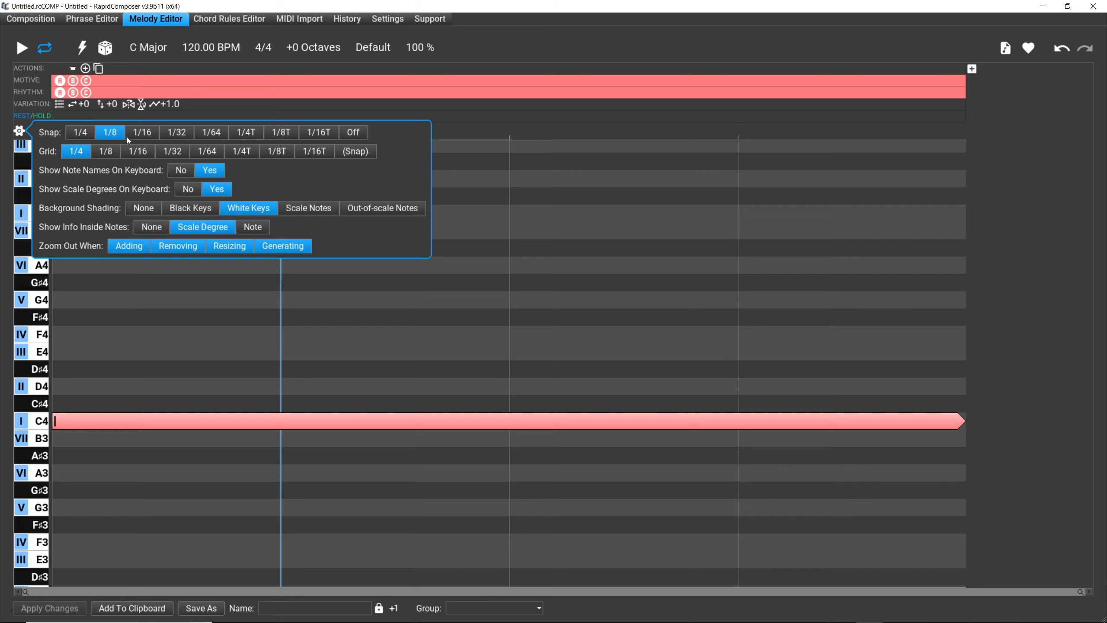
pyautogui.click(111, 155)
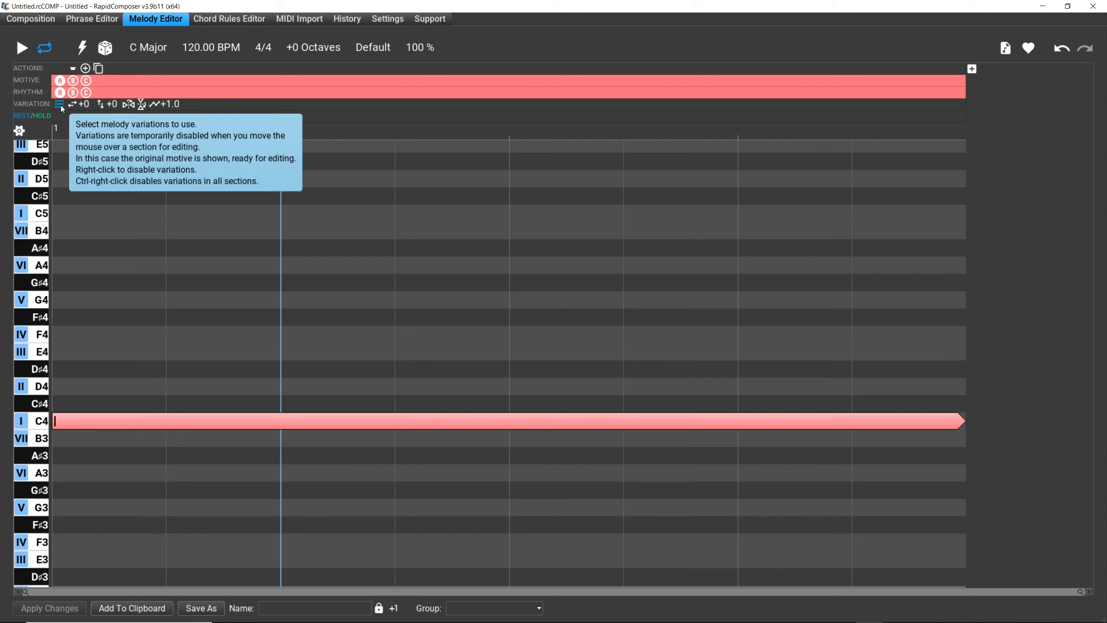
# Enable the Split Long Notes variation for the section, toggling it to compare with the original note.
pyautogui.click(59, 106)
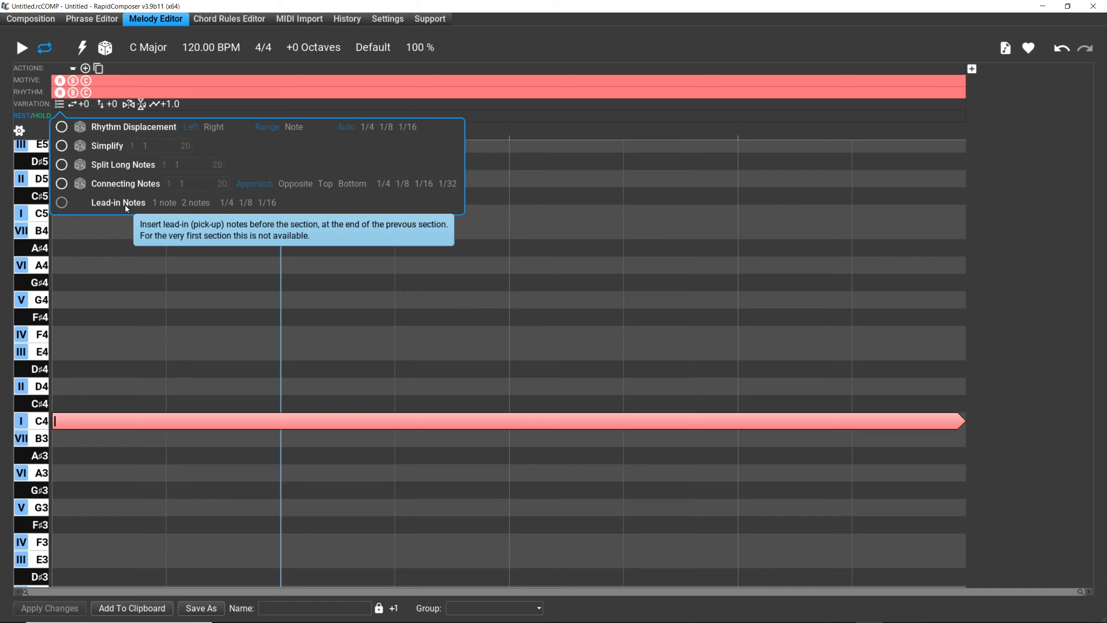
pyautogui.click(62, 165)
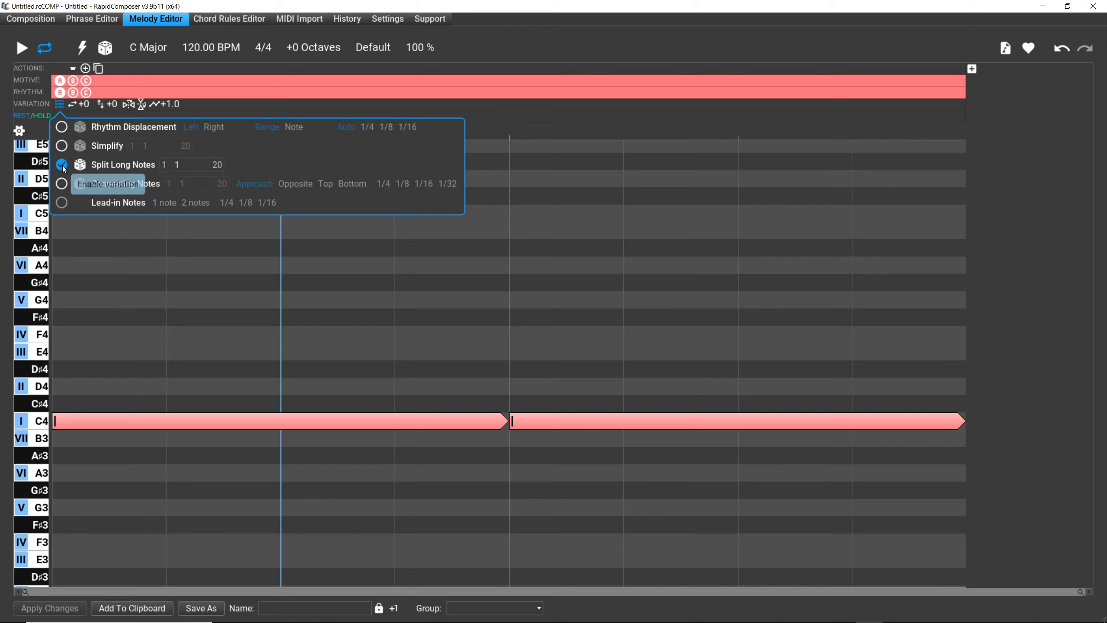
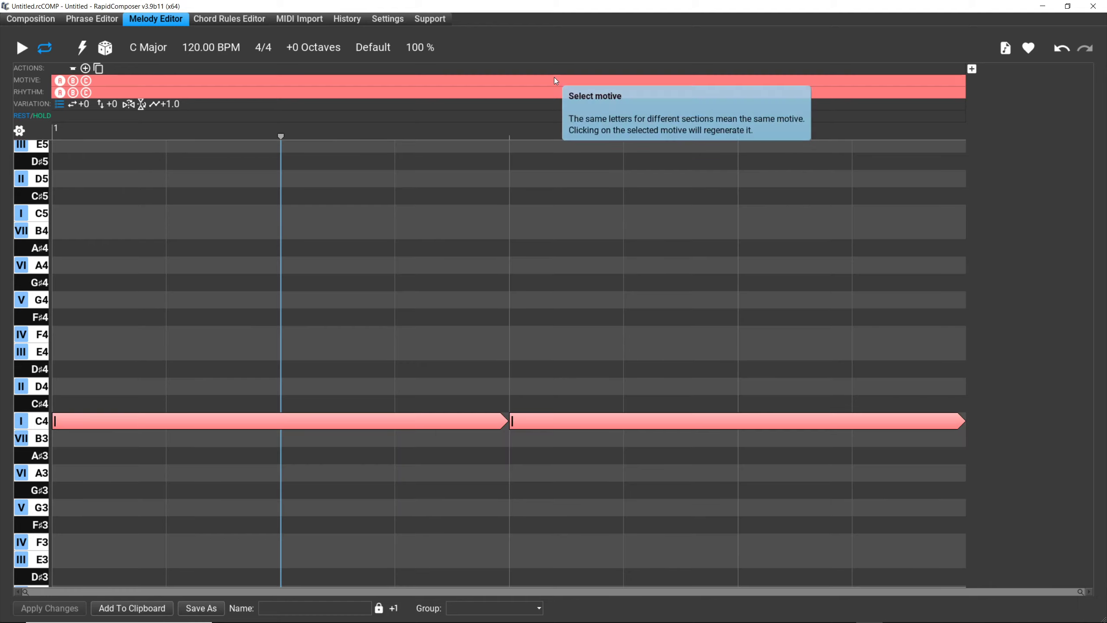
pyautogui.click(59, 106)
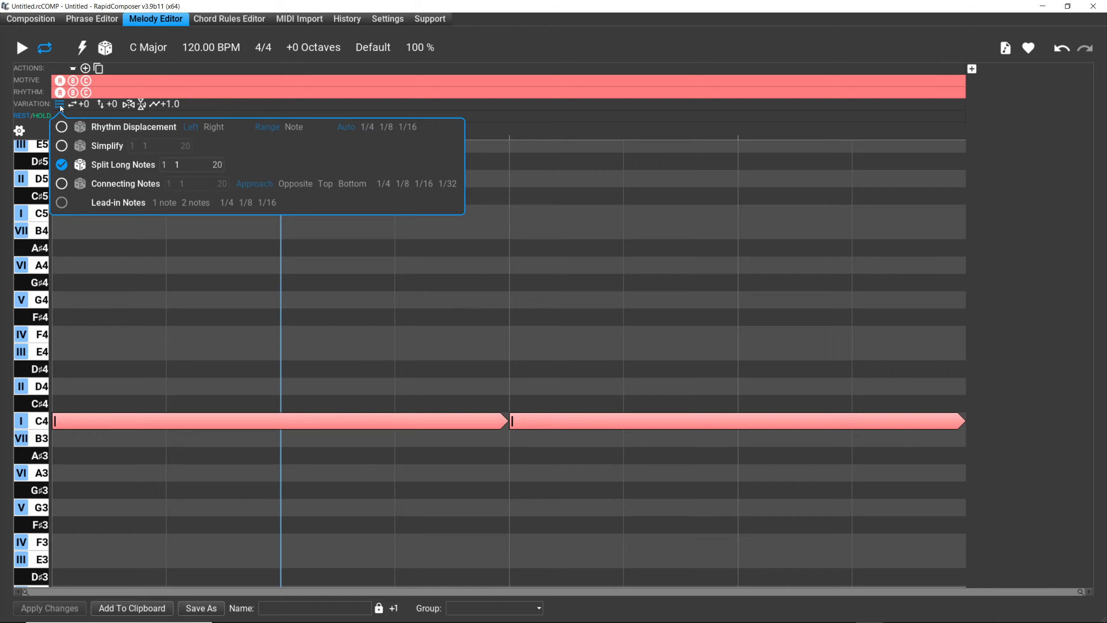
pyautogui.click(62, 168)
pyautogui.click(62, 167)
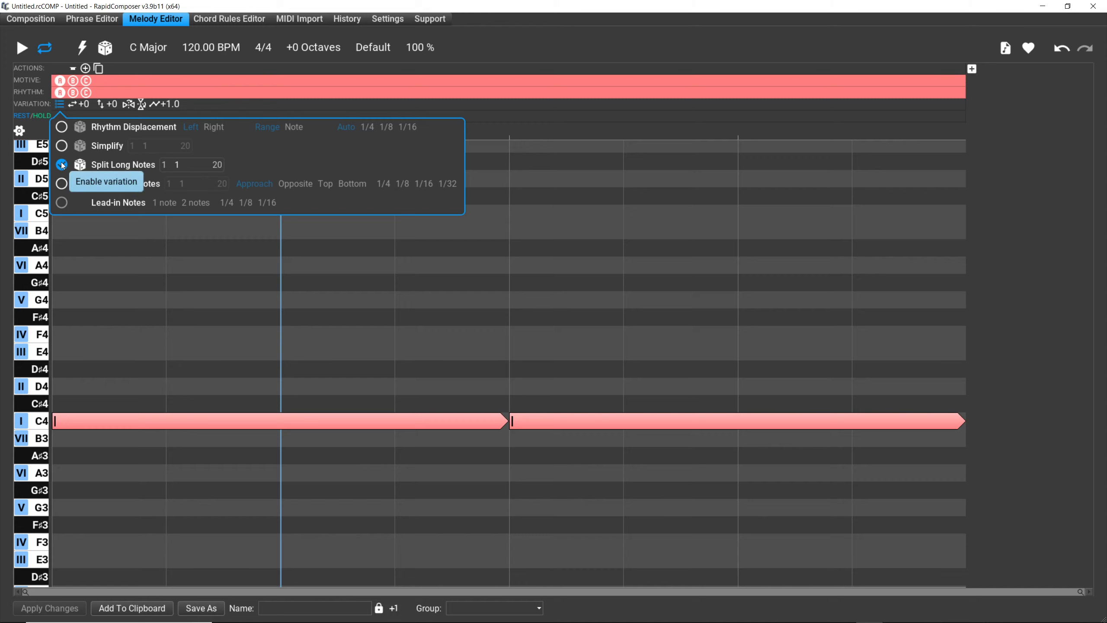
pyautogui.click(63, 164)
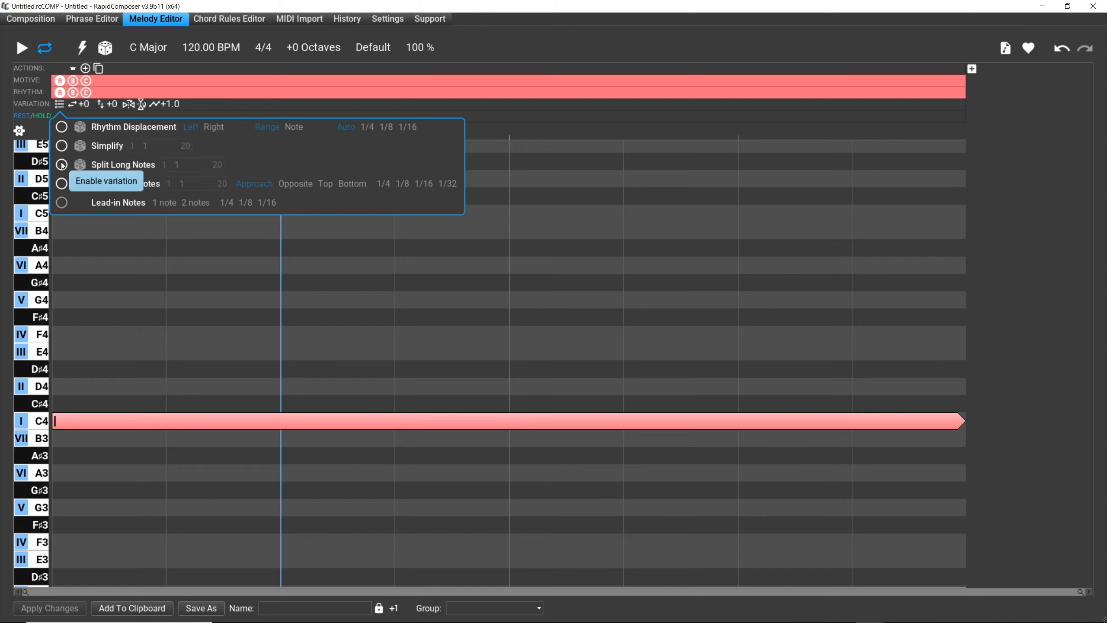
pyautogui.click(63, 165)
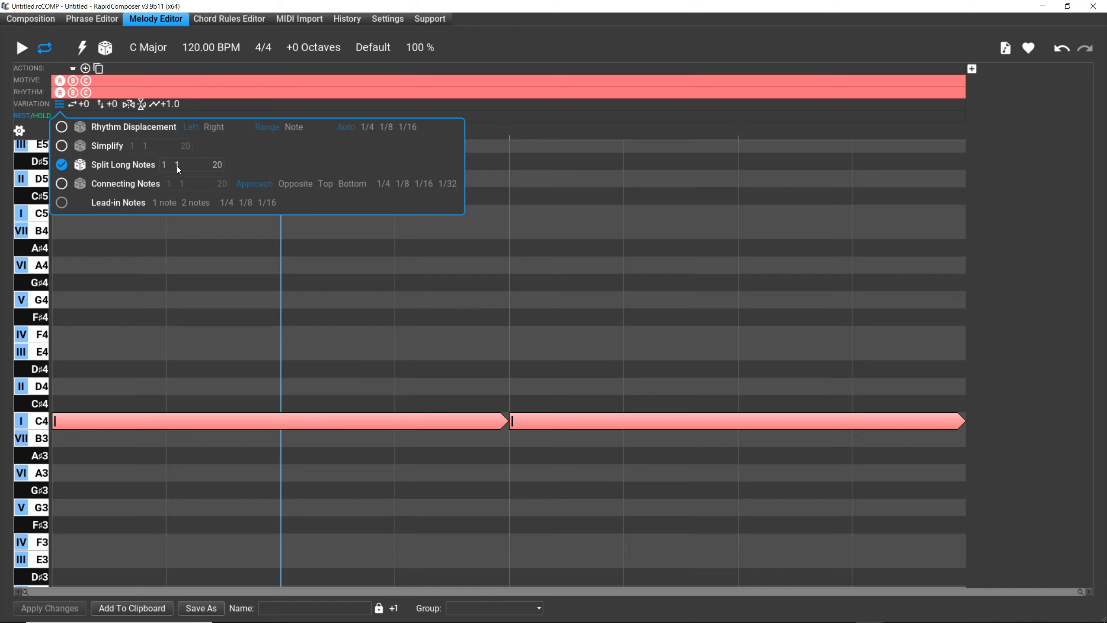
# Try 6, 9 and 8 as the number of notes to split in the Split Long Notes variation.
pyautogui.moveTo(177, 166)
pyautogui.mouseDown()
pyautogui.moveTo(154, 168)
pyautogui.moveTo(229, 164)
pyautogui.moveTo(152, 168)
pyautogui.moveTo(232, 168)
pyautogui.moveTo(161, 166)
pyautogui.mouseUp()
pyautogui.scroll(2, 164, 165)
pyautogui.scroll(-1, 166, 165)
pyautogui.scroll(1, 166, 168)
pyautogui.moveTo(169, 171); pyautogui.dragTo(180, 169)
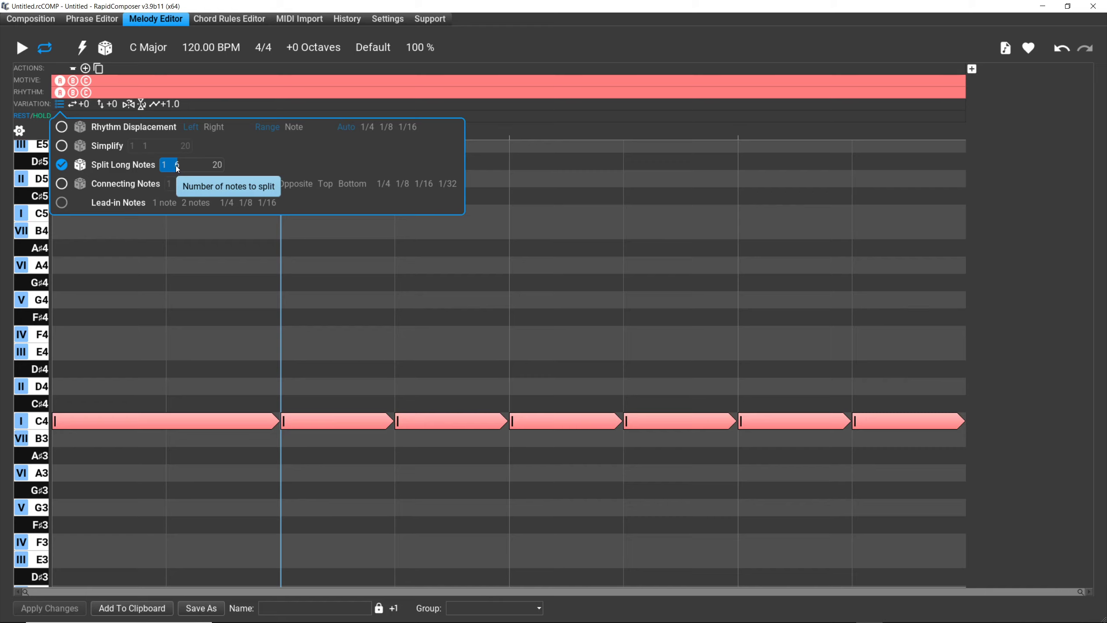
pyautogui.moveTo(178, 169); pyautogui.dragTo(190, 171)
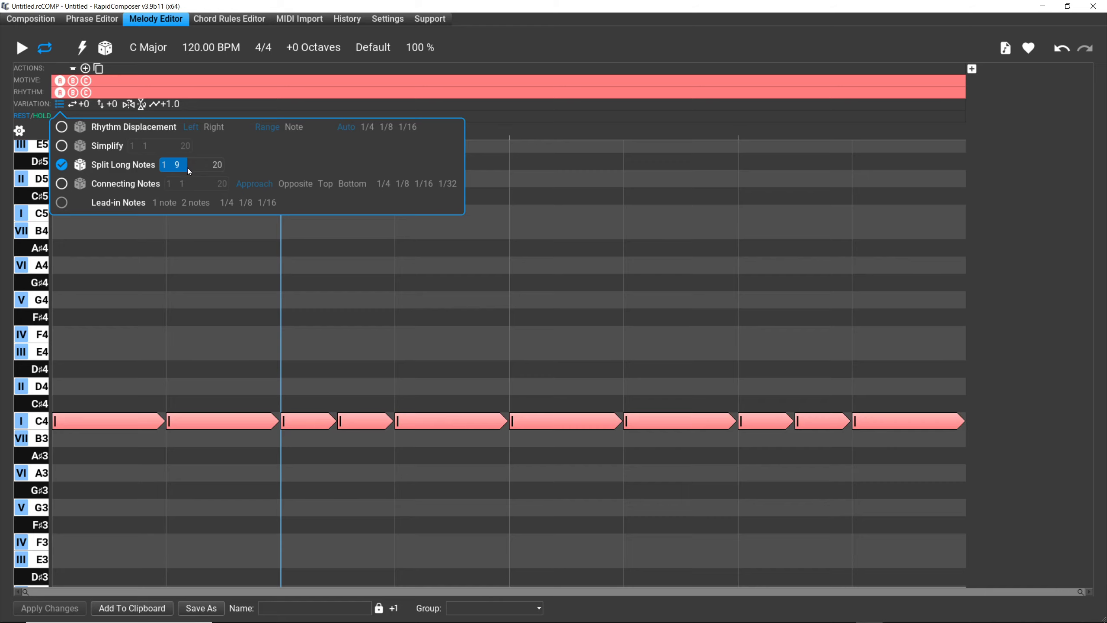
pyautogui.moveTo(189, 171); pyautogui.dragTo(182, 173)
pyautogui.moveTo(180, 174); pyautogui.dragTo(186, 175)
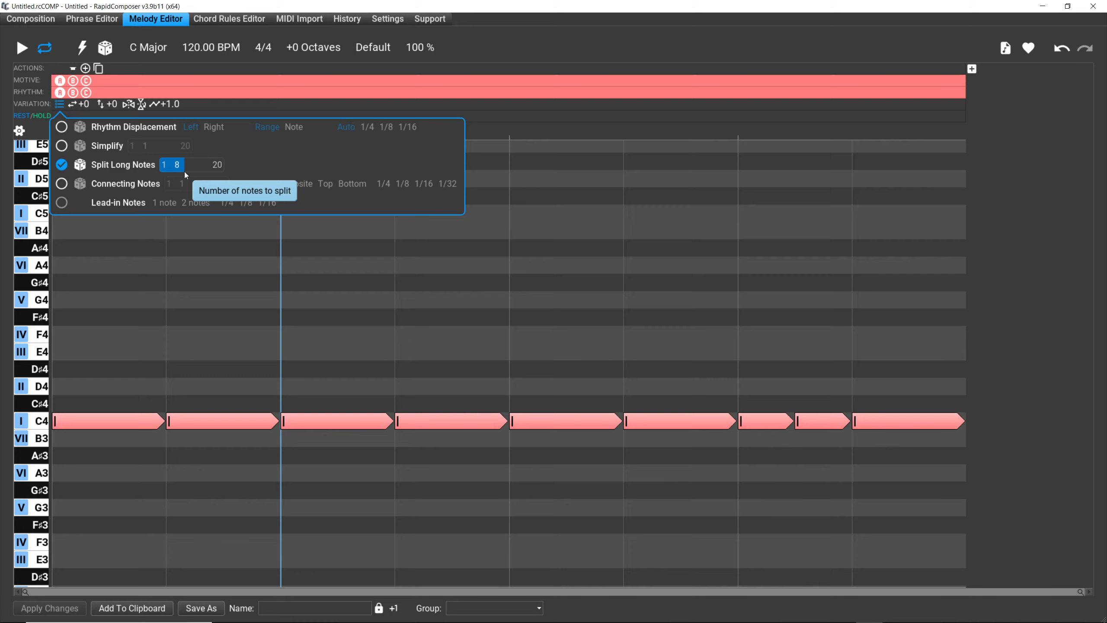
# Set the number of notes to split in the Split Long Notes variation to 3.
pyautogui.moveTo(186, 175); pyautogui.dragTo(182, 176)
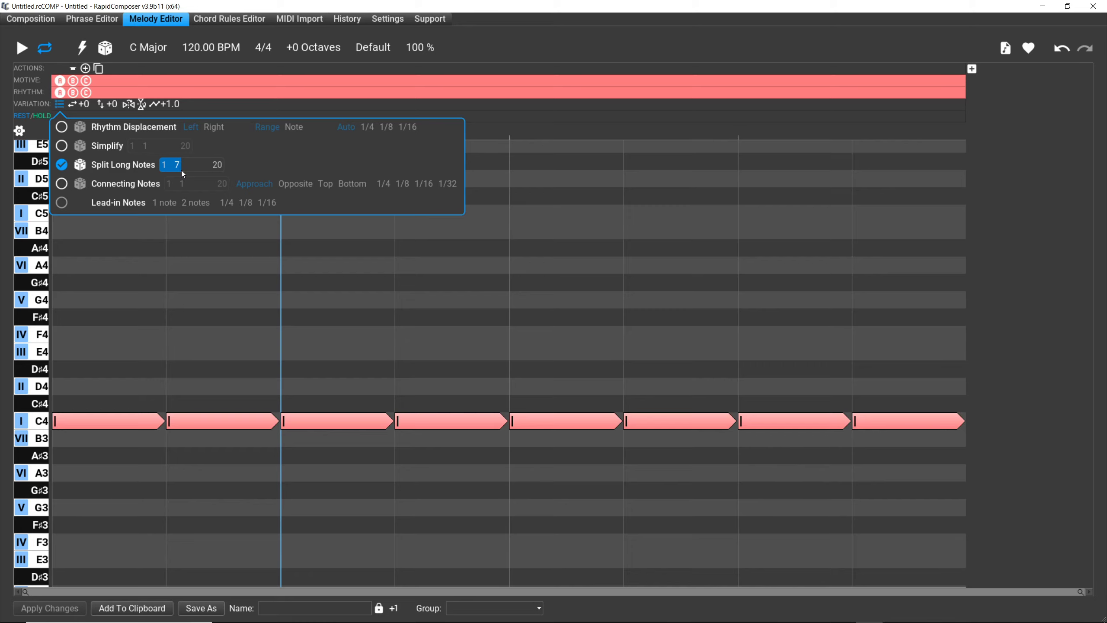
pyautogui.scroll(1, 183, 173)
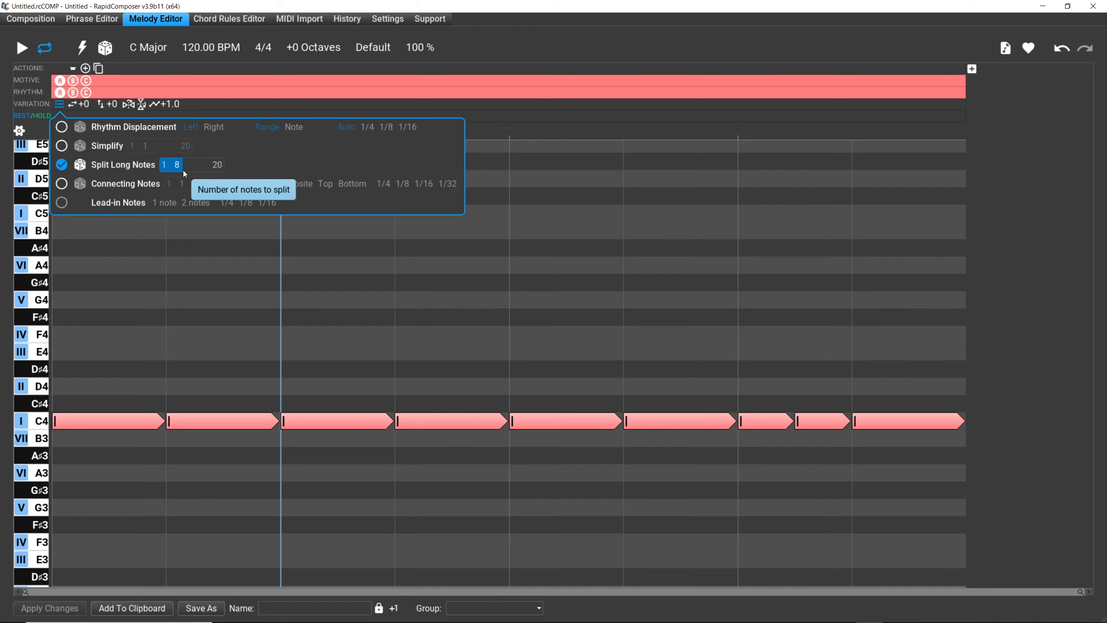
pyautogui.moveTo(184, 174); pyautogui.dragTo(189, 176)
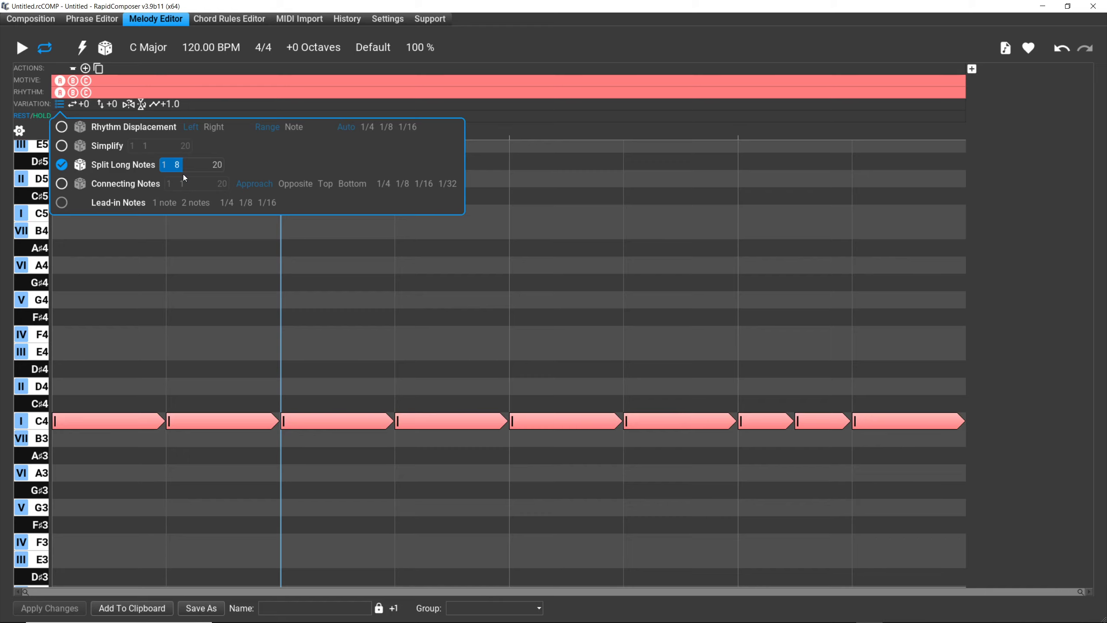
pyautogui.moveTo(184, 176); pyautogui.dragTo(187, 176)
pyautogui.moveTo(189, 167); pyautogui.dragTo(190, 167)
pyautogui.moveTo(192, 168); pyautogui.dragTo(166, 175)
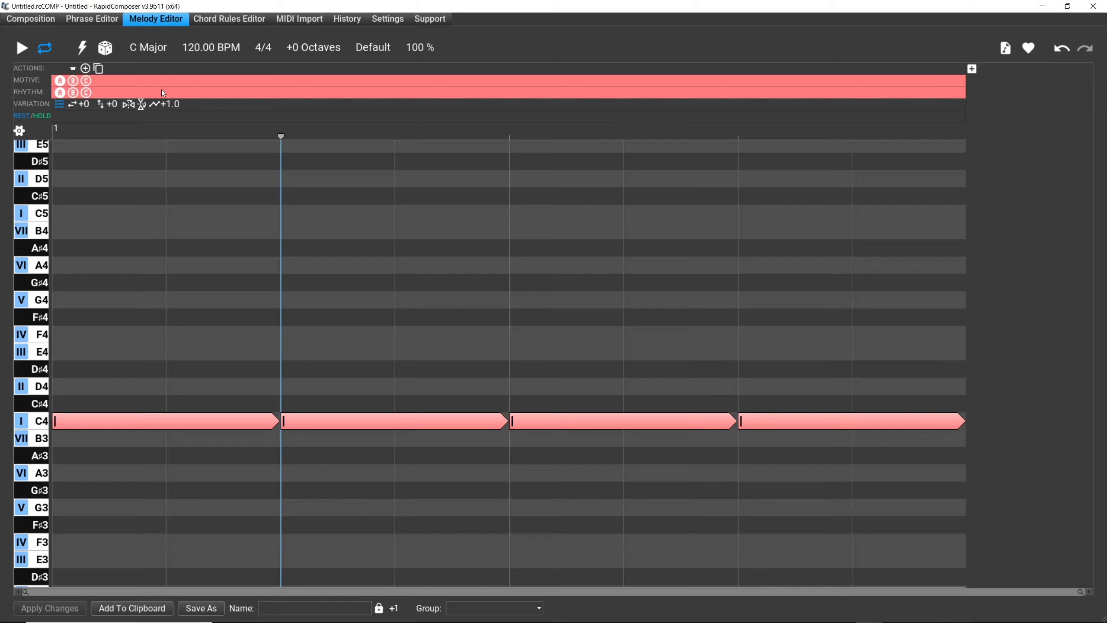
# Turn off loop playback and preview the melody.
pyautogui.click(22, 48)
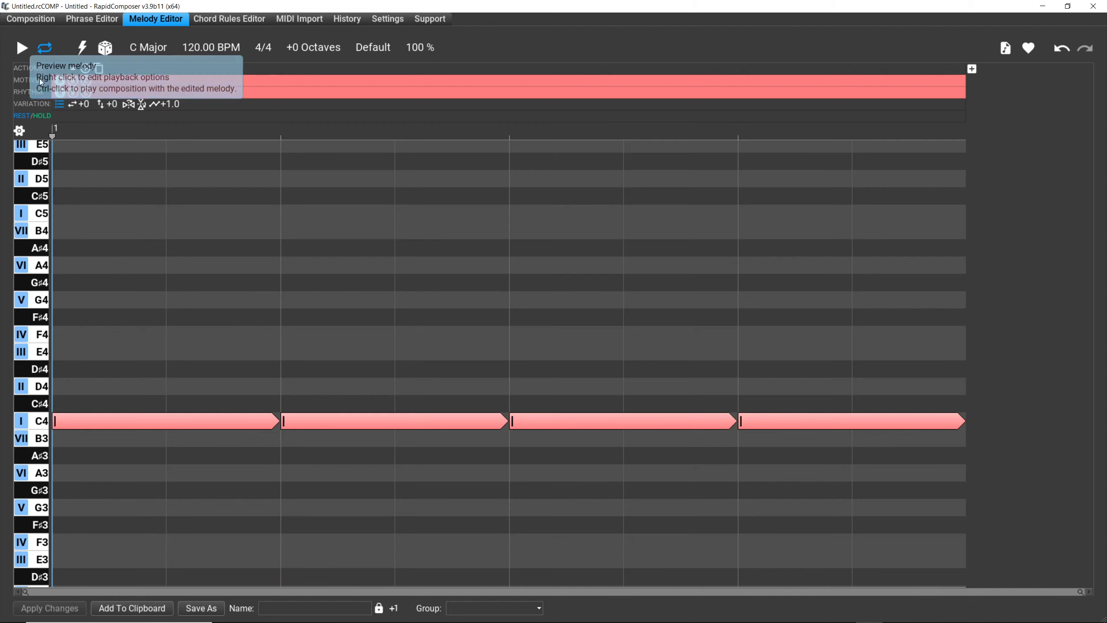
pyautogui.click(24, 51)
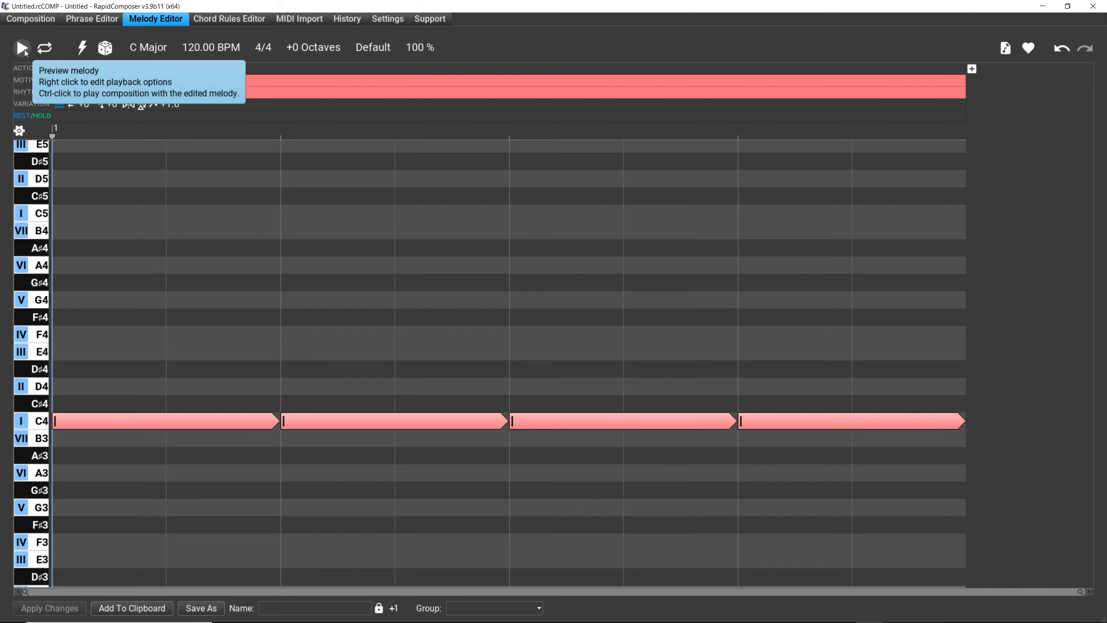
pyautogui.click(24, 49)
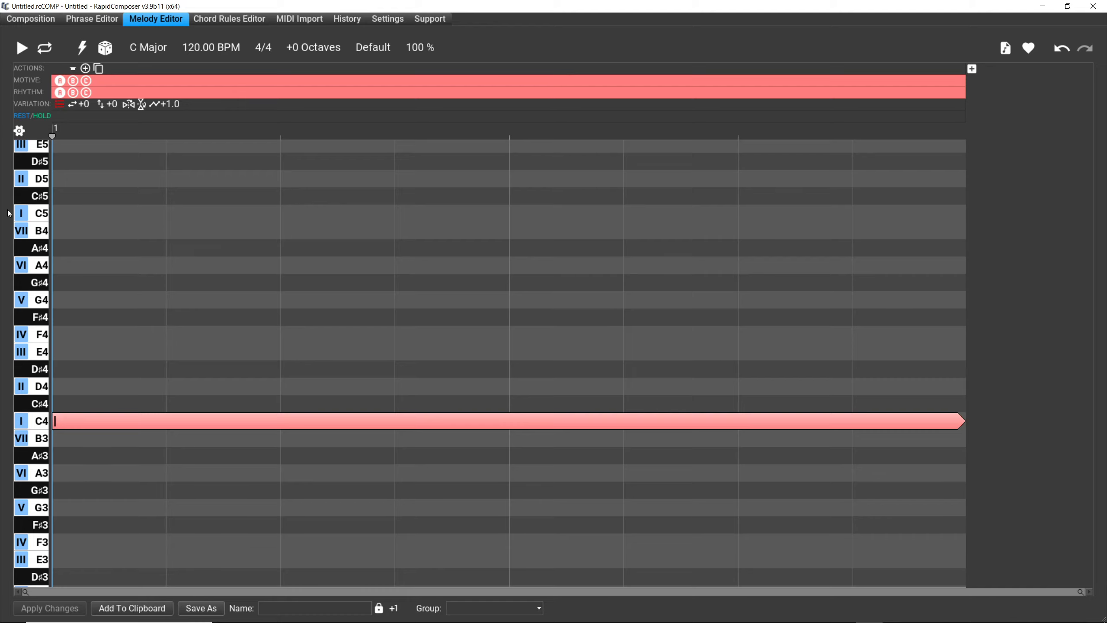
# Split the original C4 note after the first beat and raise its first part to E4.
pyautogui.click(59, 105)
pyautogui.click(219, 427)
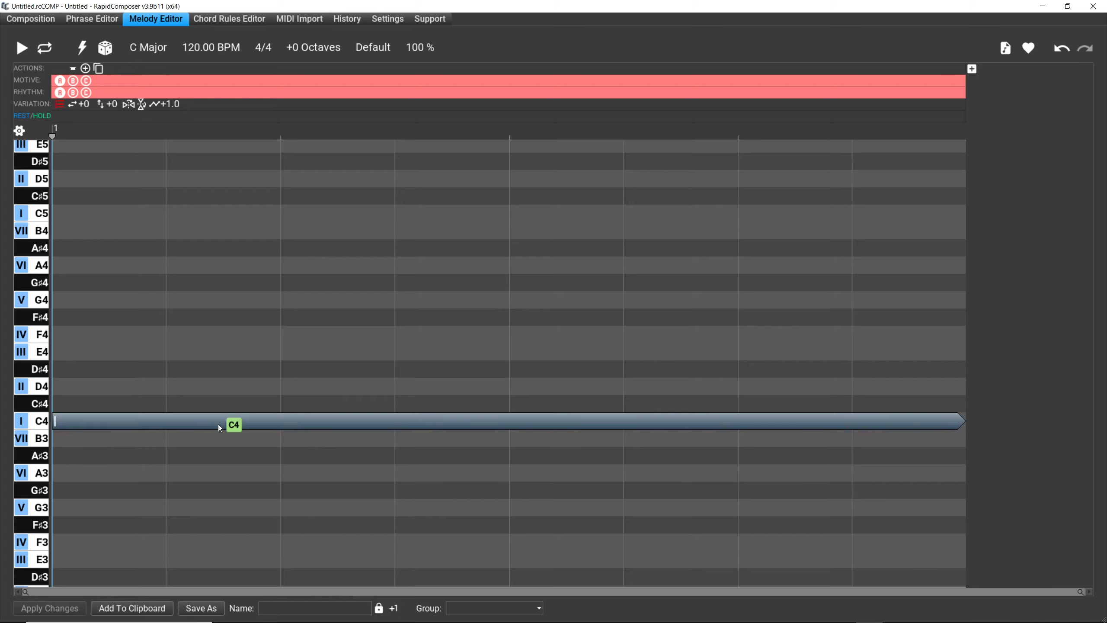
pyautogui.click(281, 422)
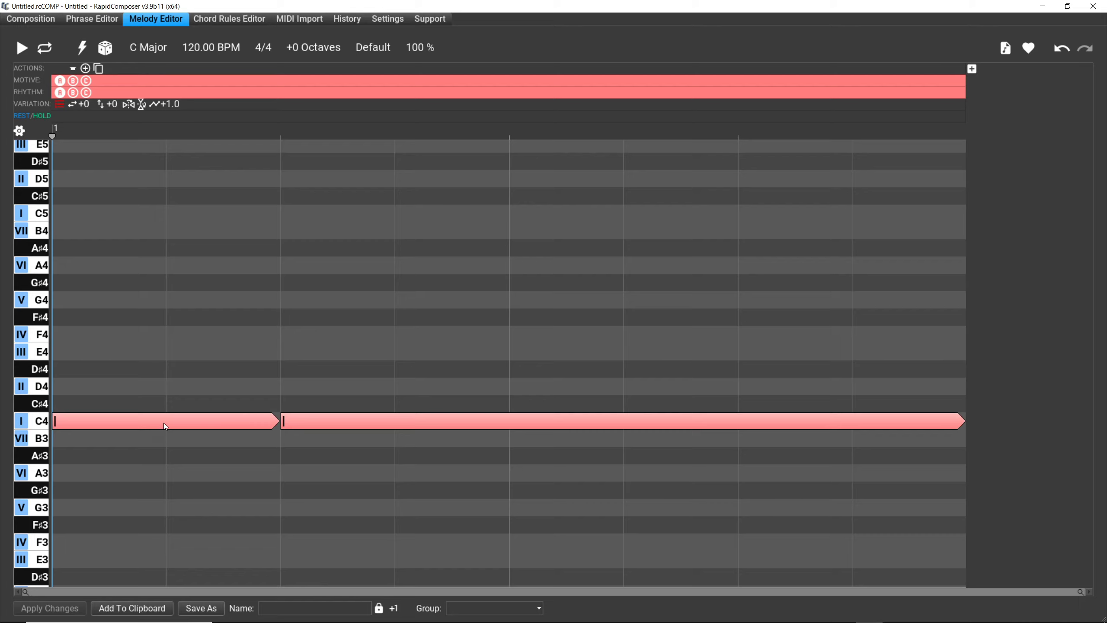
pyautogui.moveTo(164, 423); pyautogui.dragTo(169, 358)
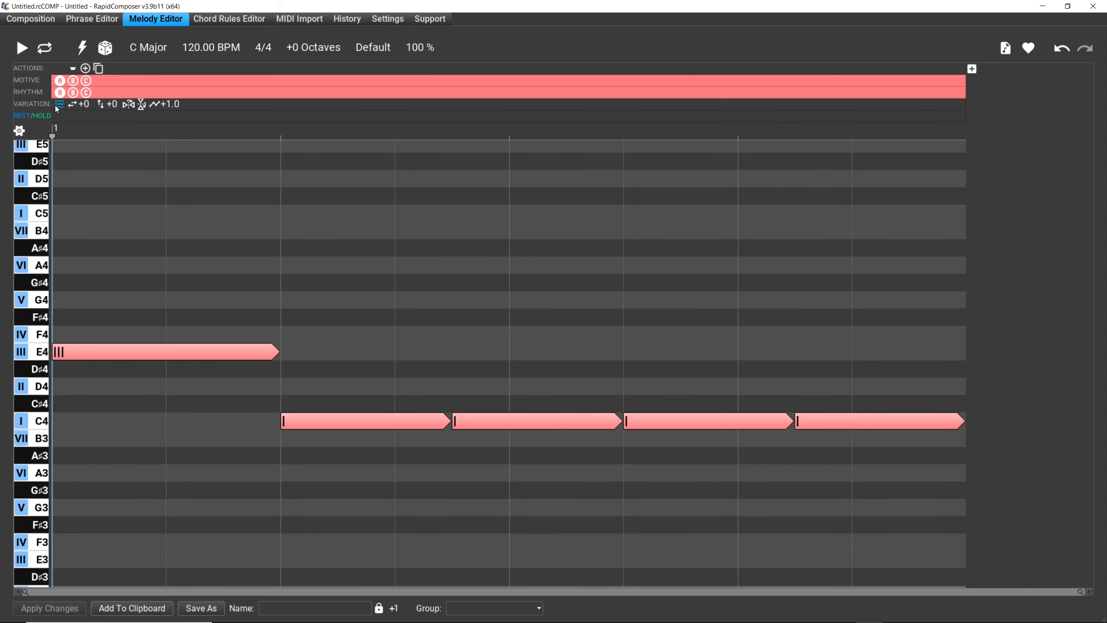
pyautogui.moveTo(58, 107)
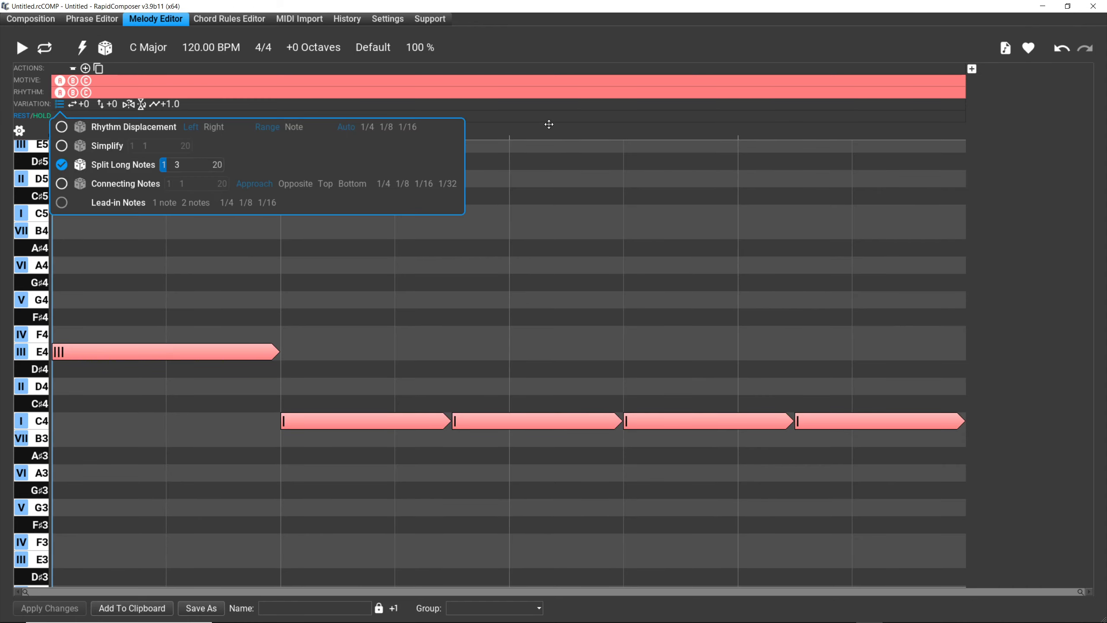